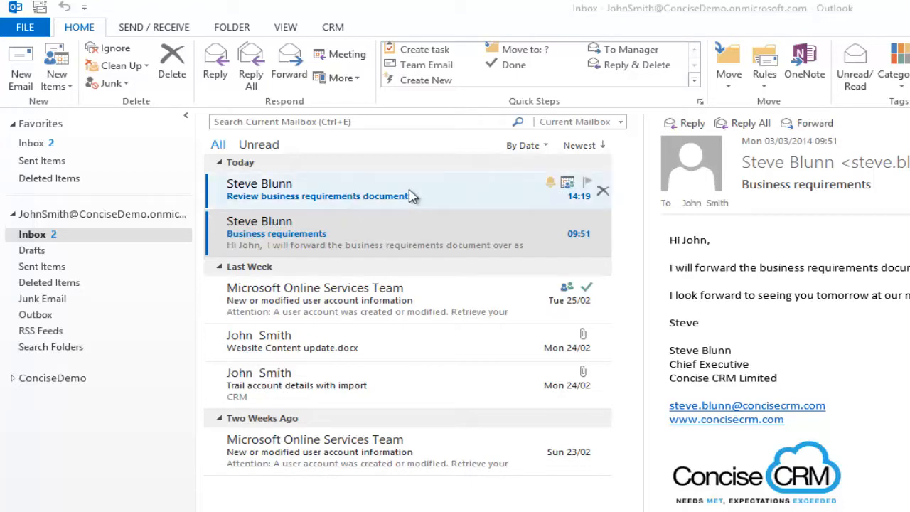
Step: Track the "Business requirements" email in CRM and create a task from it with the Create task Quick Step
click(398, 226)
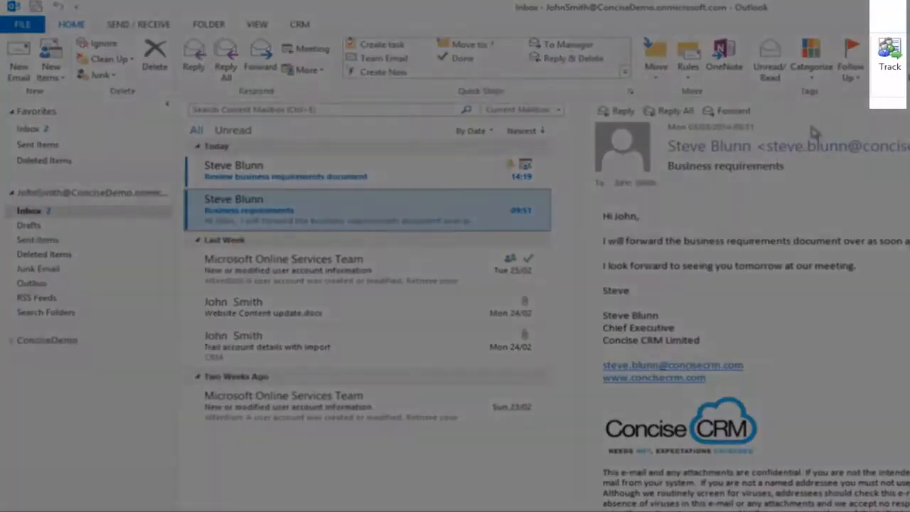
click(884, 66)
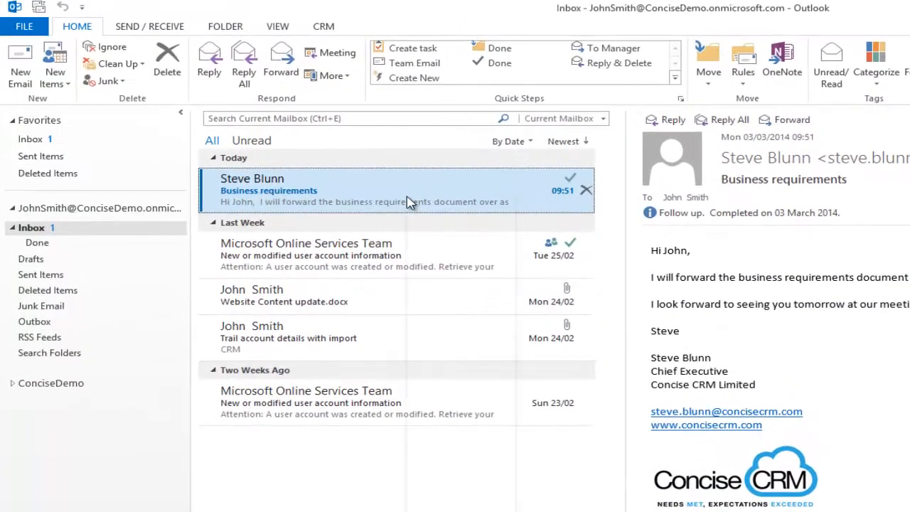
right_click(409, 202)
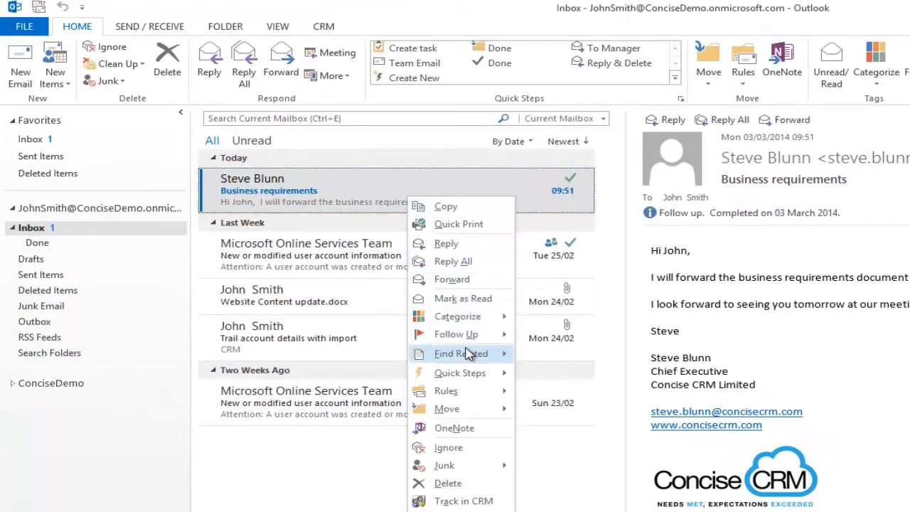
mouse_move(448, 372)
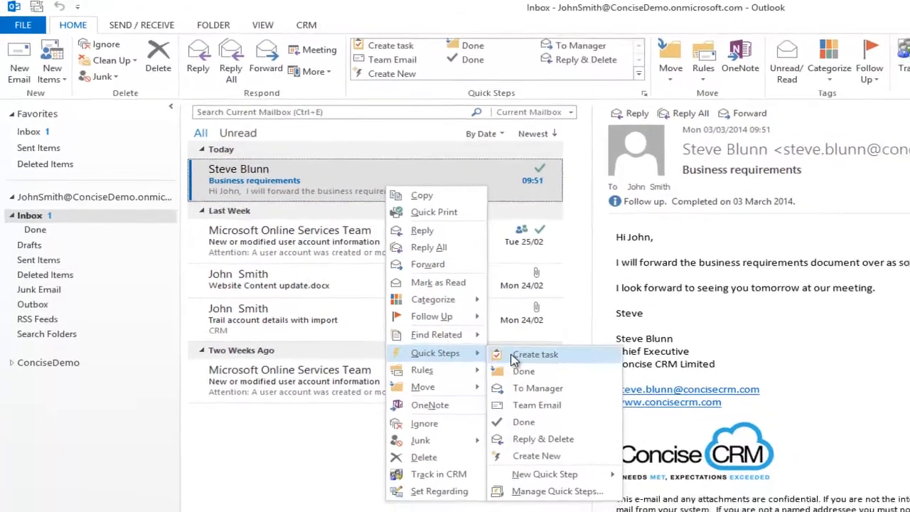
click(514, 359)
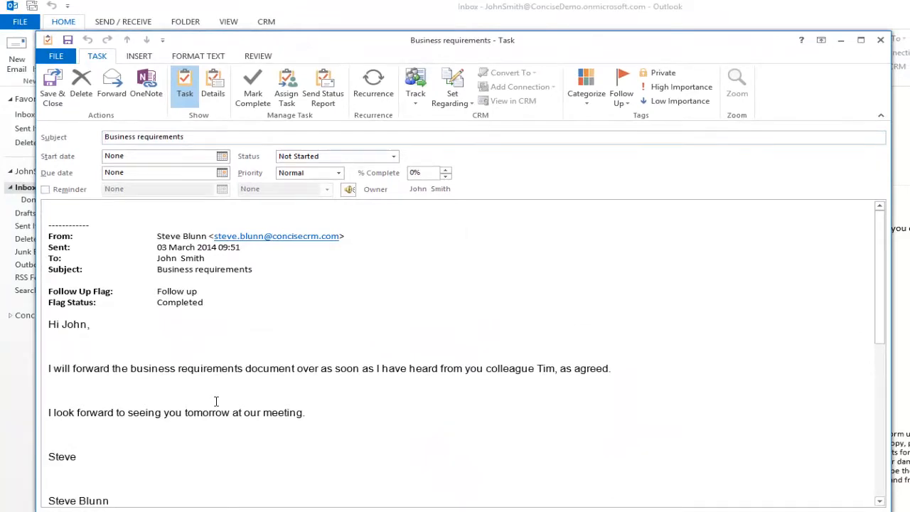
Step: Set the new task's start date to 4 March 2014 and track the task in CRM
click(221, 156)
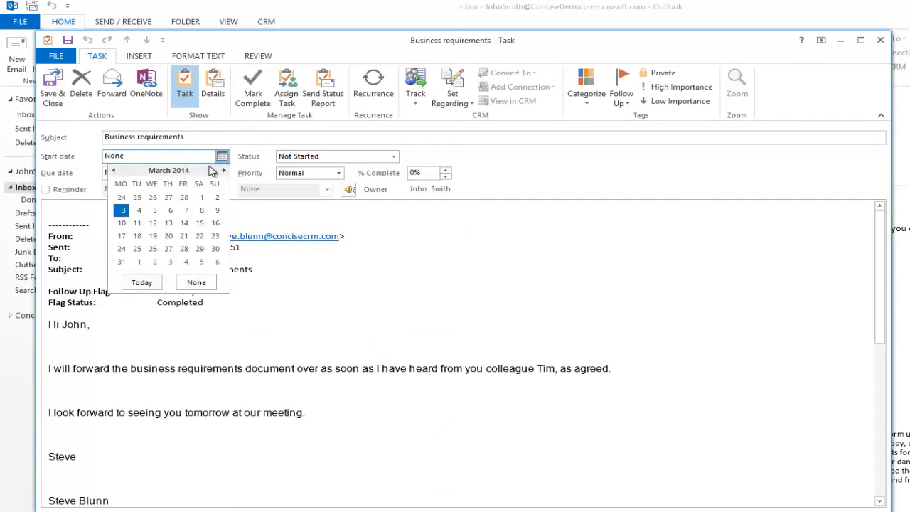
click(138, 211)
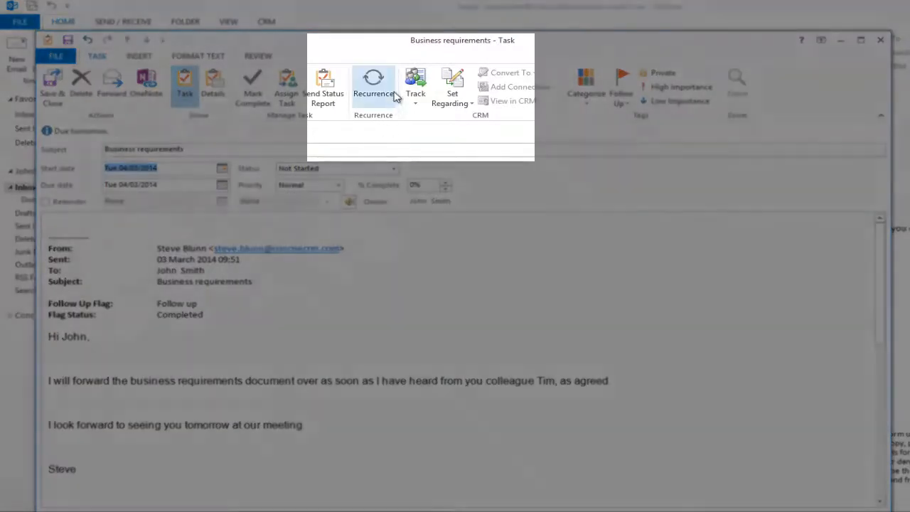
click(415, 80)
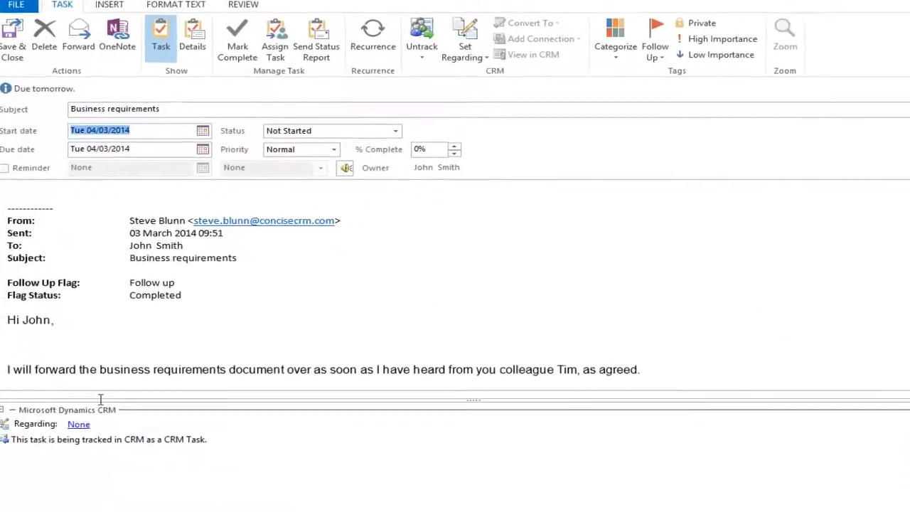
Step: Open the regarding record lookup for the task, set it to look for Contact records and browse the contact list
click(54, 435)
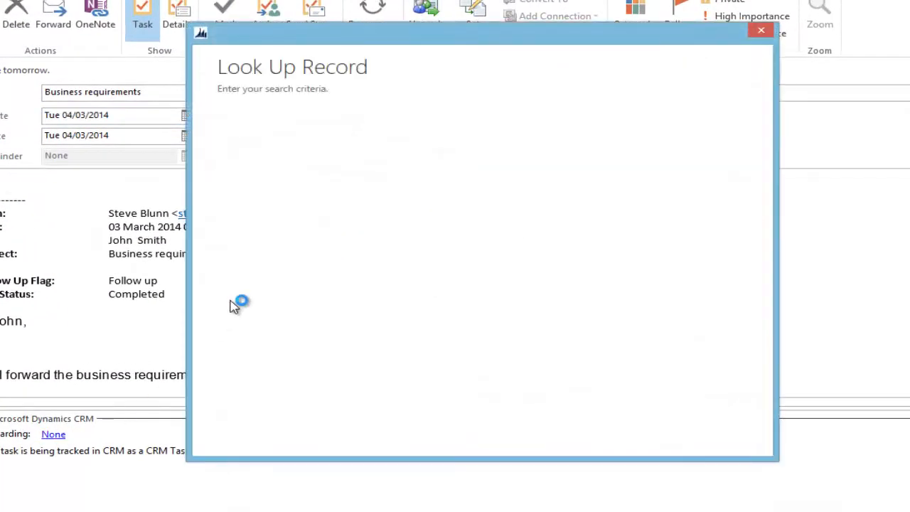
click(491, 124)
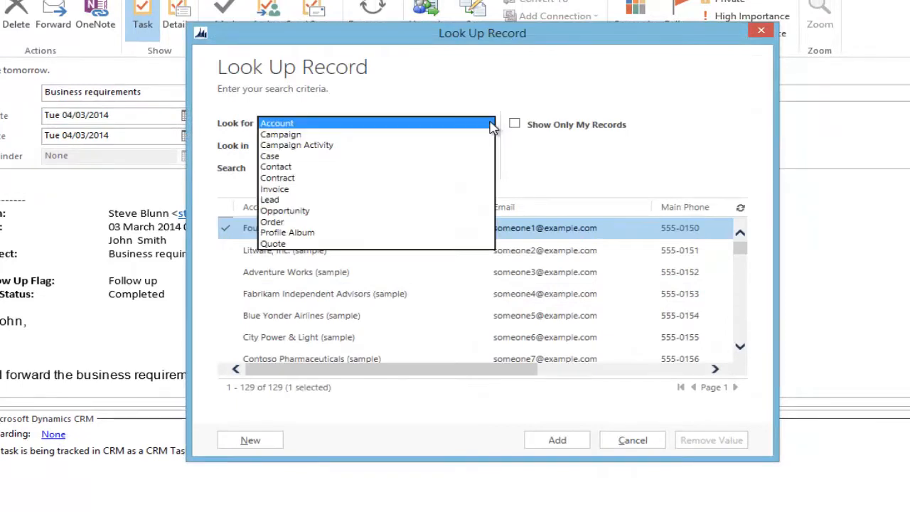
click(332, 168)
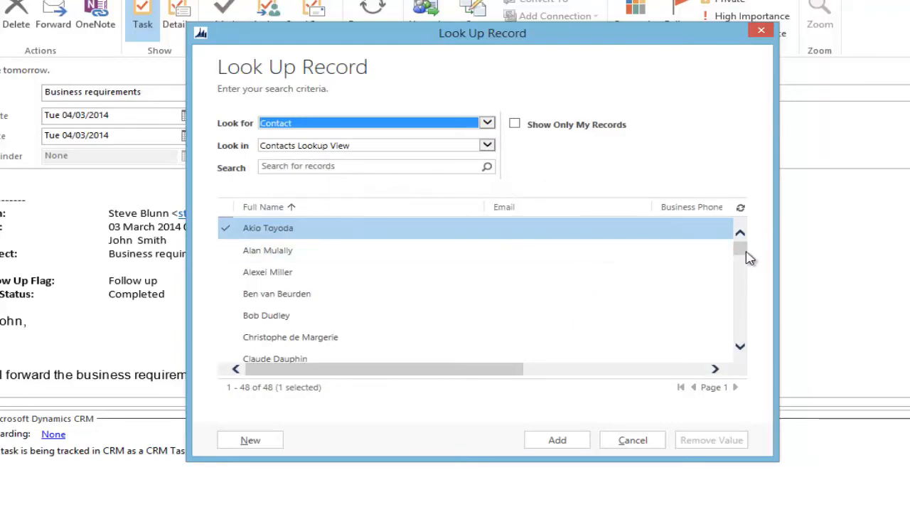
drag(740, 252, 740, 316)
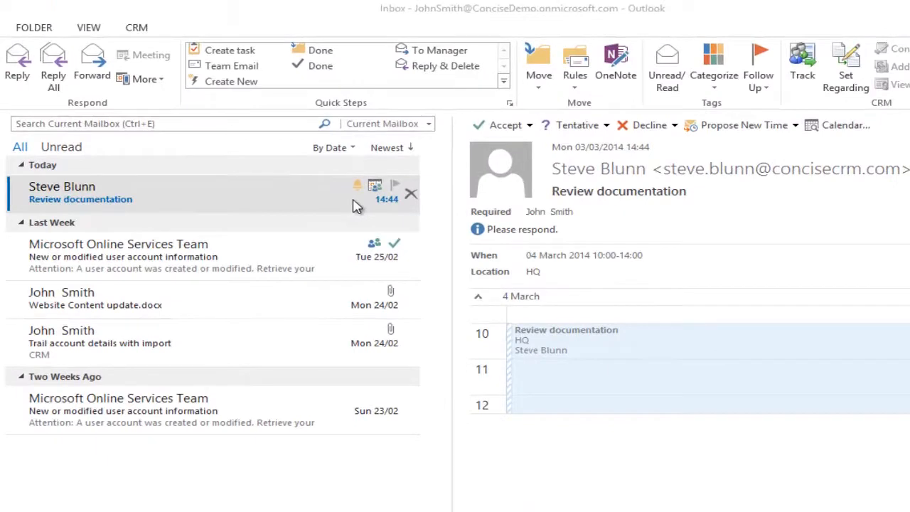
Step: Accept the "Review documentation" meeting request and send the response immediately without editing it
click(490, 132)
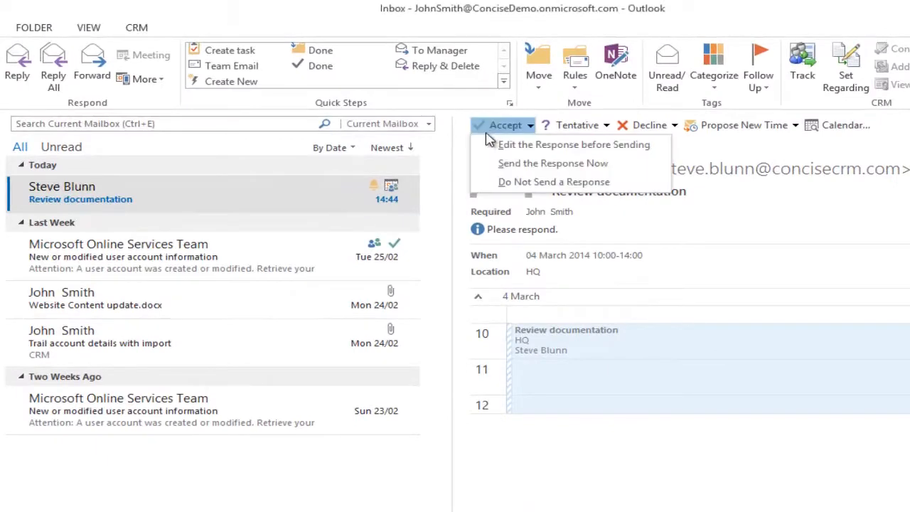
click(502, 164)
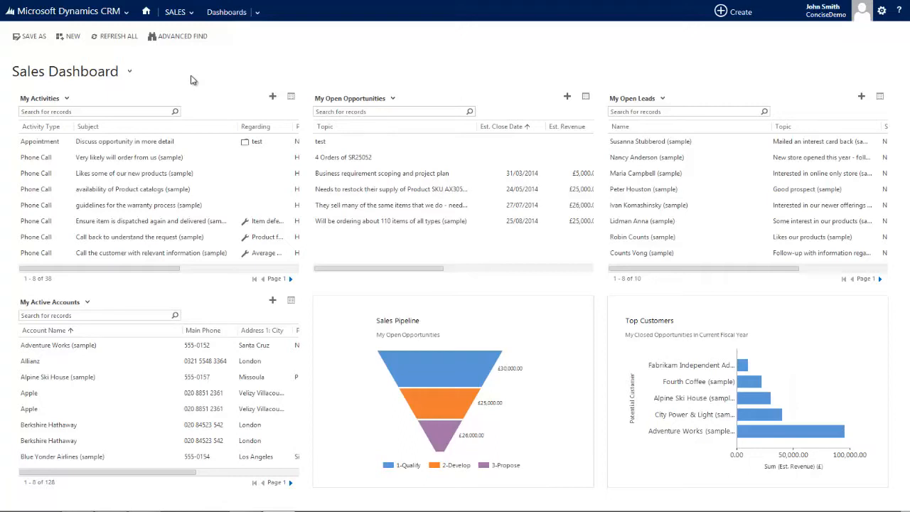
Step: Switch to Microsoft Dynamics CRM, open the email sender's recently viewed contact record and show its activities
click(190, 16)
click(539, 55)
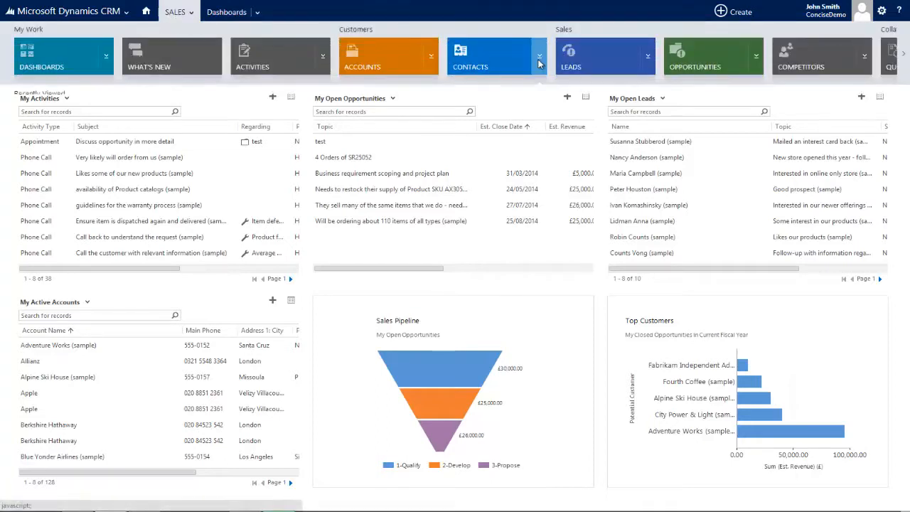
click(30, 117)
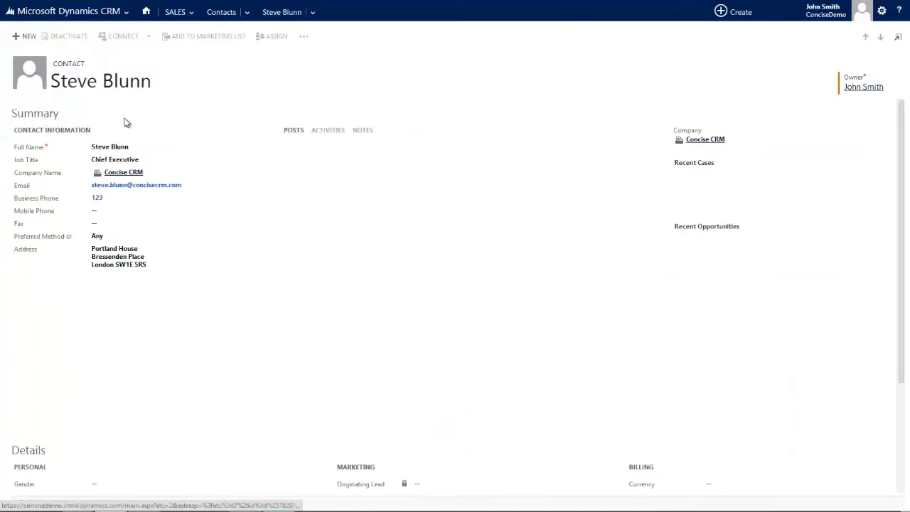
click(327, 129)
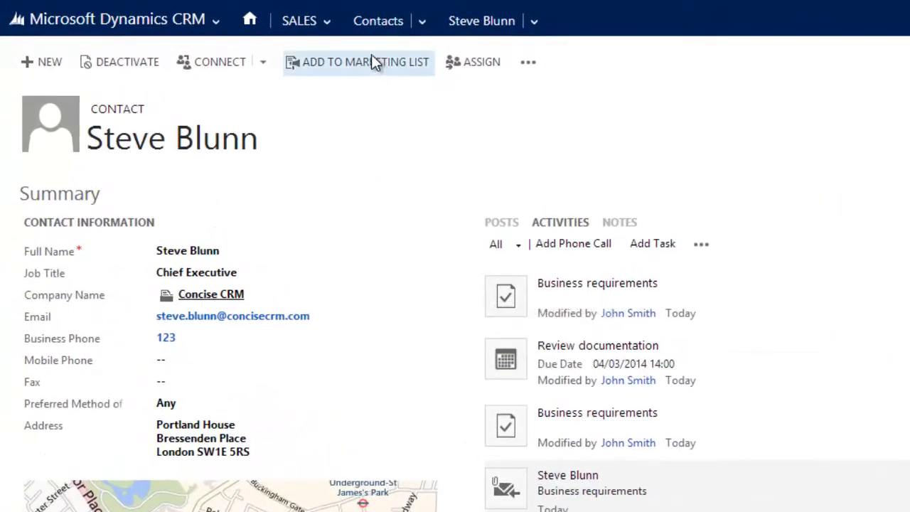
Step: Open the Sales activities list and switch it to the My Tasks system view
click(327, 23)
click(430, 87)
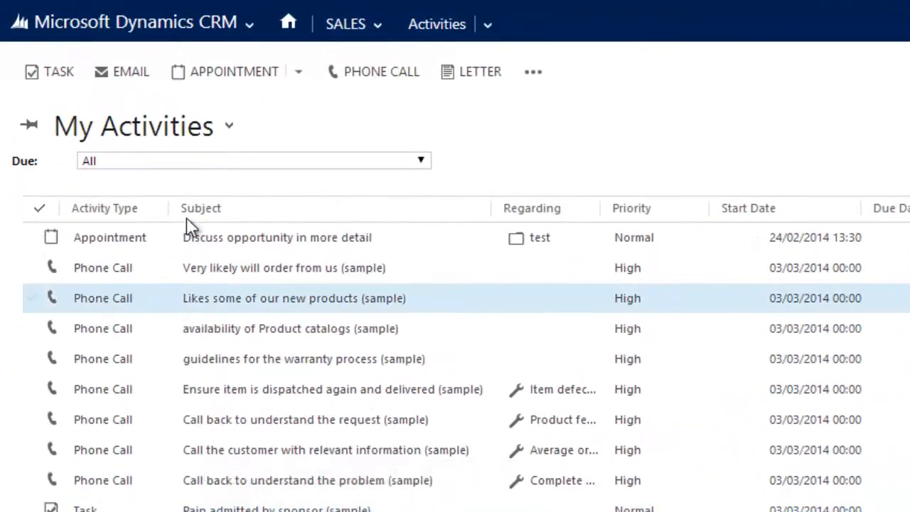
click(214, 140)
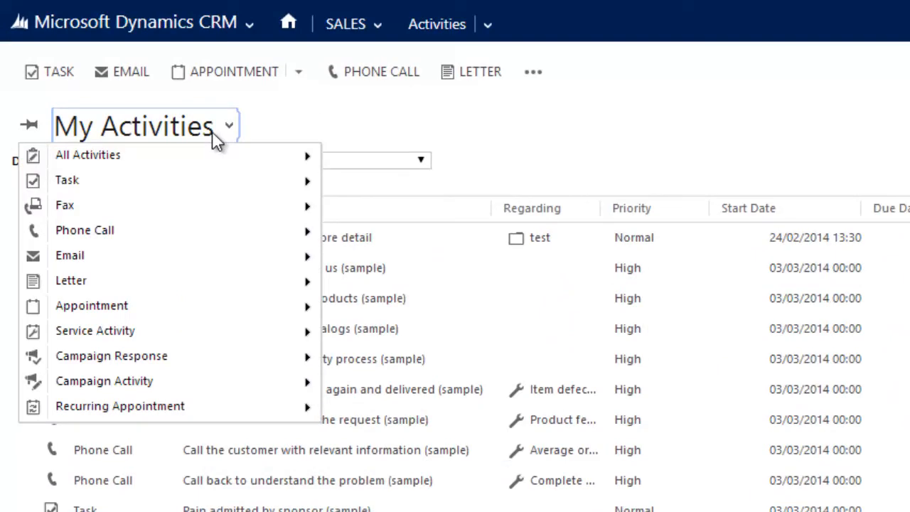
click(205, 187)
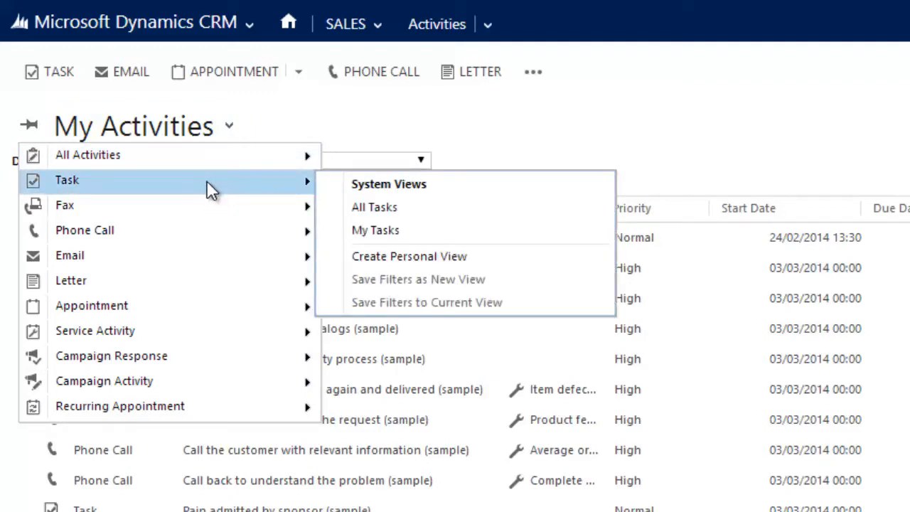
click(363, 231)
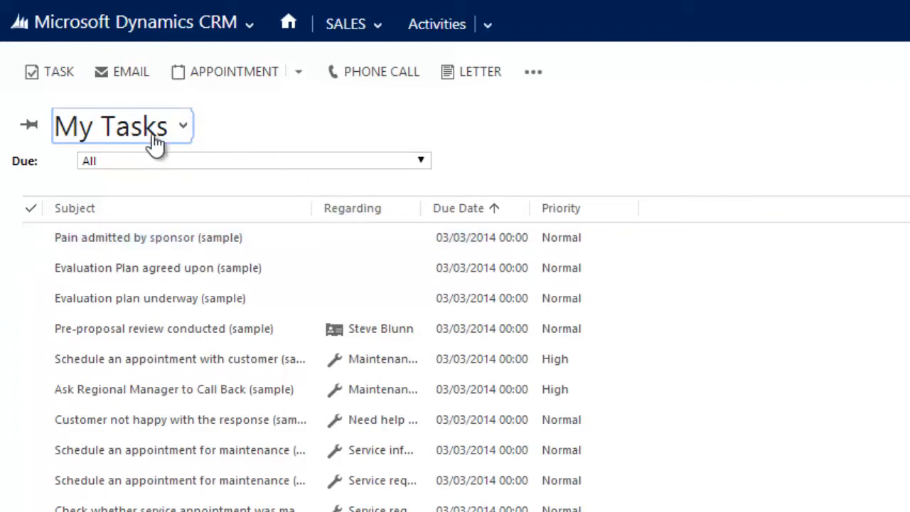
Step: Check the due filter options, view the "Pain admitted by sponsor (sample)" task and return to the task list
click(416, 159)
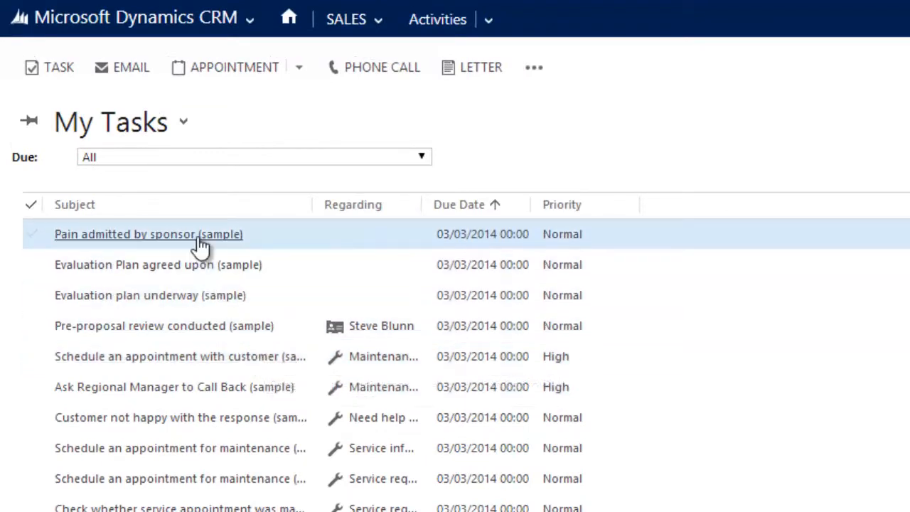
click(199, 239)
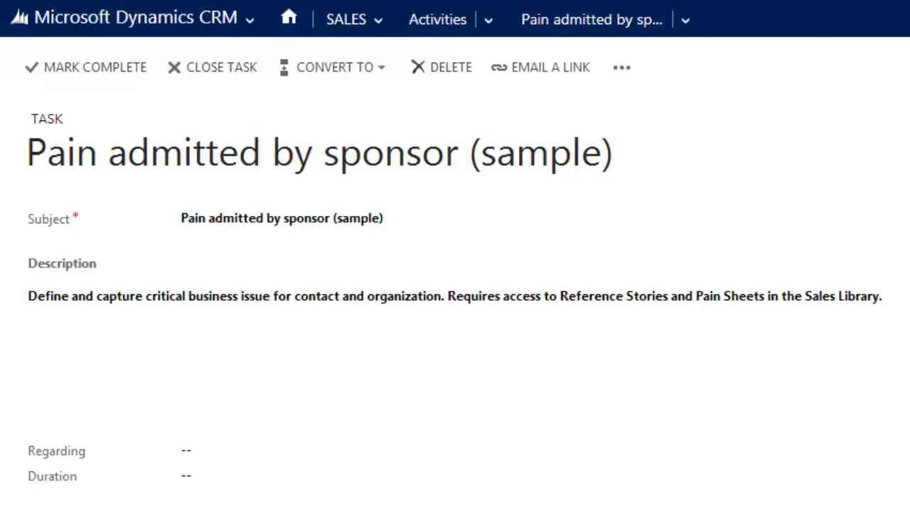
key(alt+Left)
Step: Mark the first four tasks complete, from "Pain admitted by sponsor (sample)" through "Pre-proposal review conducted (sample)"
click(31, 235)
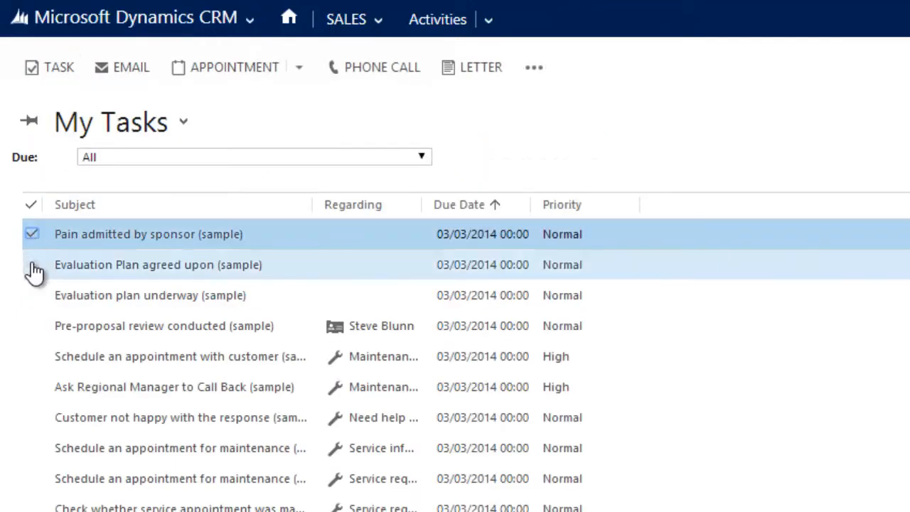
click(32, 266)
click(32, 295)
click(31, 326)
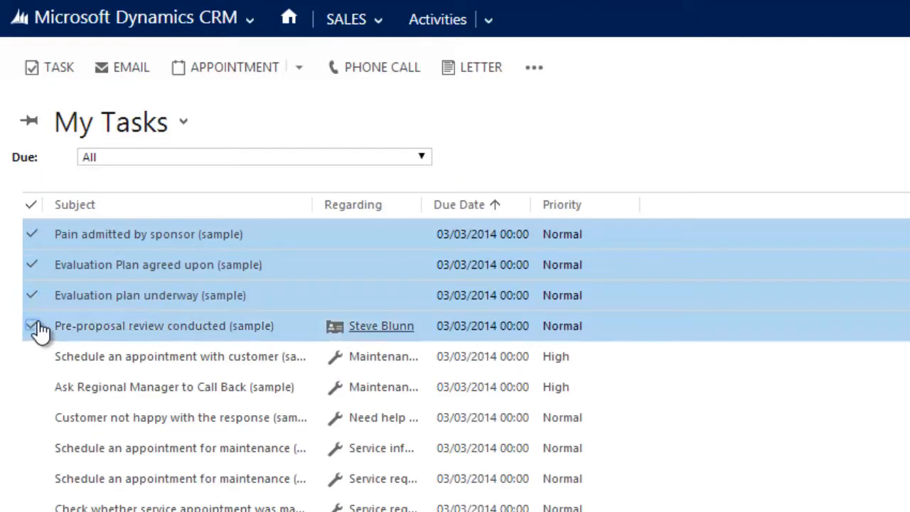
click(532, 67)
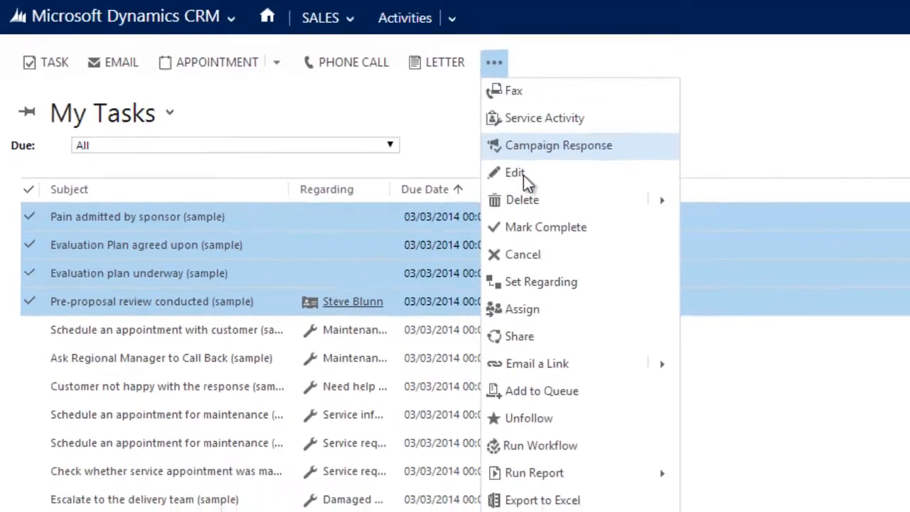
click(545, 226)
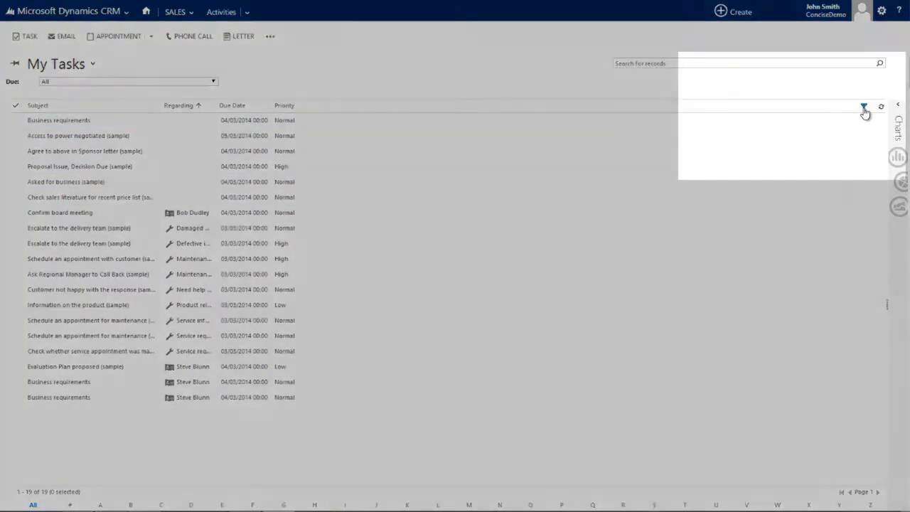
Step: Turn on column filtering for the task list and open the Due Date column's filter options
click(864, 108)
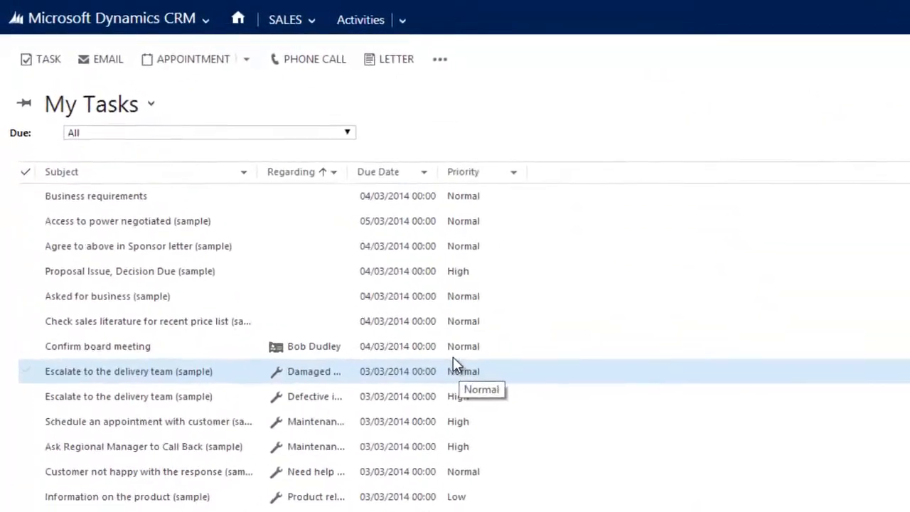
click(483, 197)
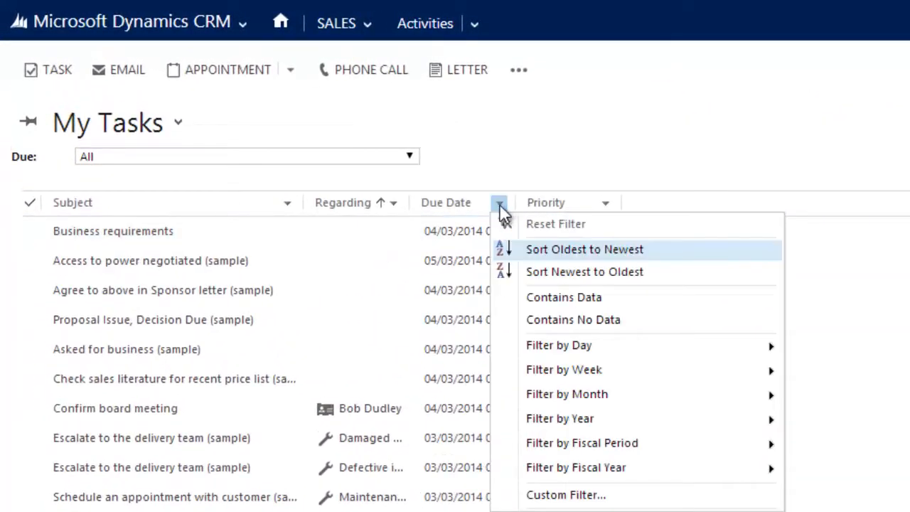